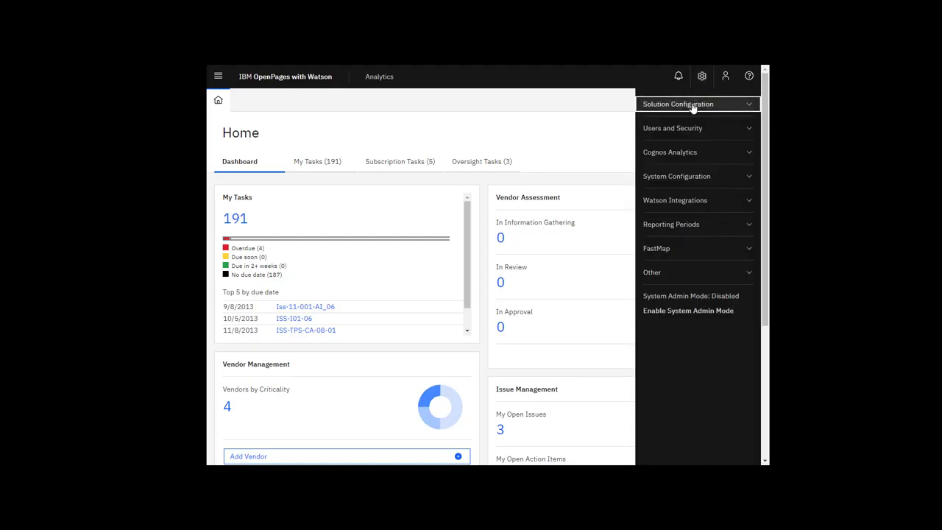
Go to Solution Configuration > Calculations to list the 7 existing calculations
{"action": "left_click", "coordinate": [692, 108]}
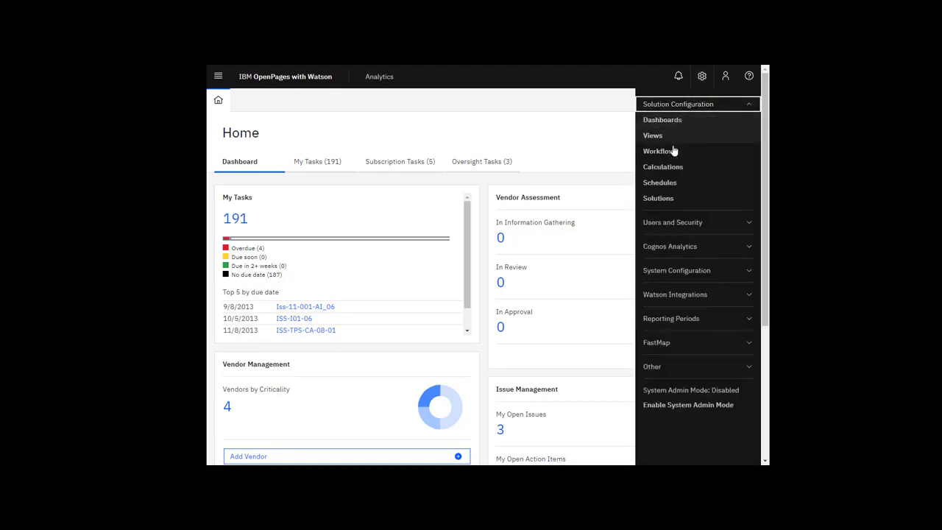
{"action": "left_click", "coordinate": [676, 168]}
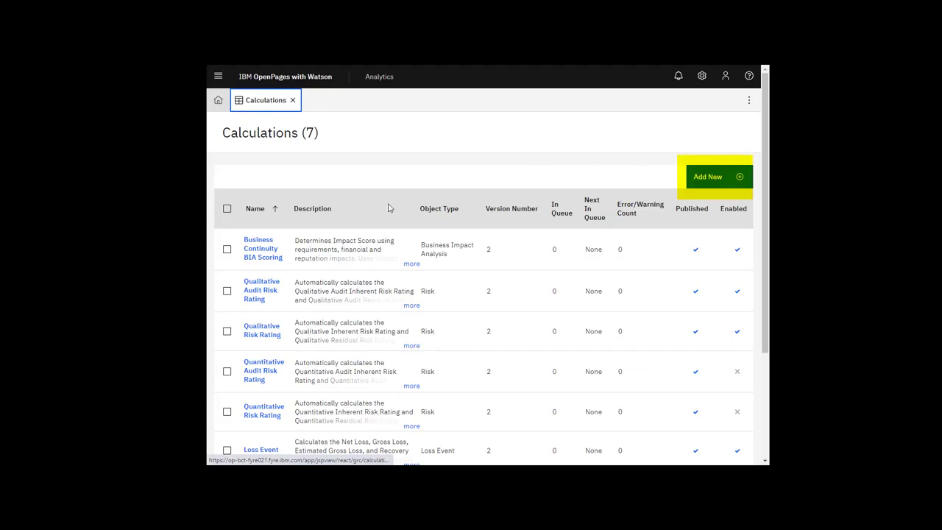
{"action": "left_click", "coordinate": [228, 251]}
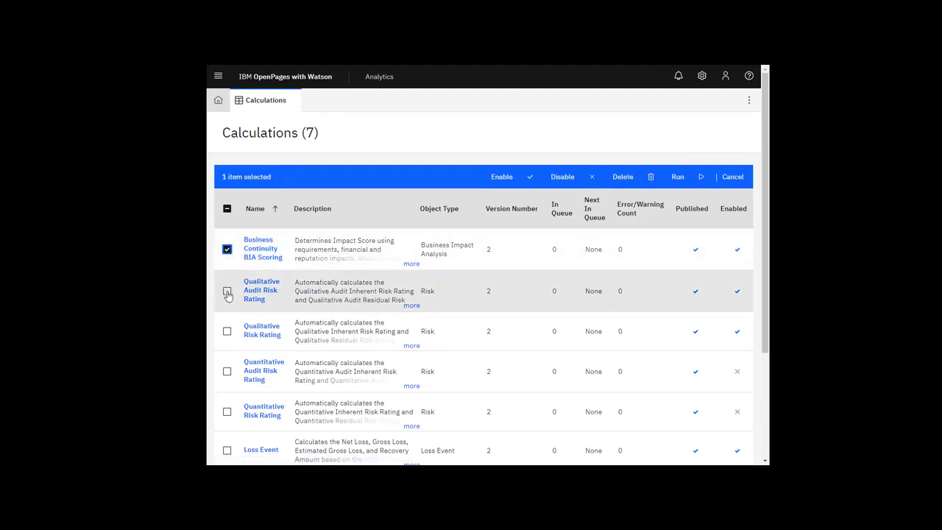
{"action": "left_click", "coordinate": [227, 293]}
{"action": "left_click", "coordinate": [227, 293]}
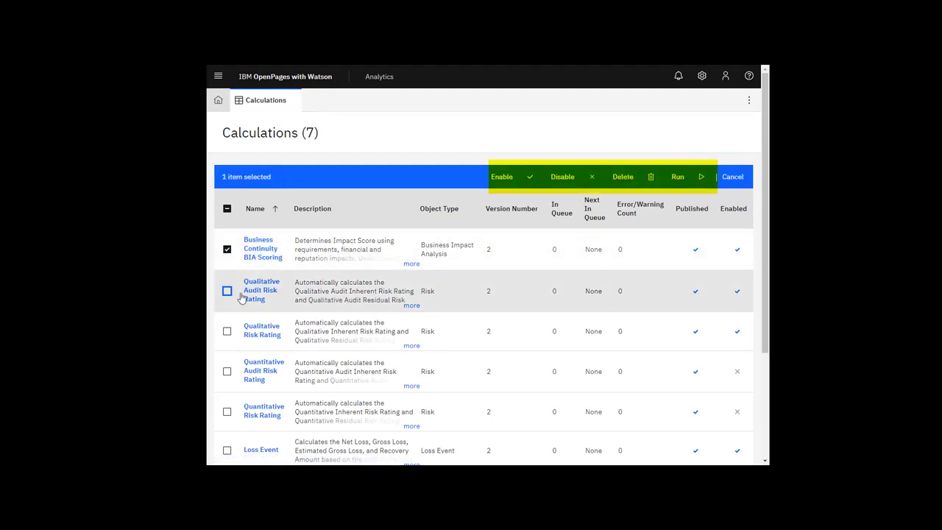
{"action": "left_click", "coordinate": [681, 178]}
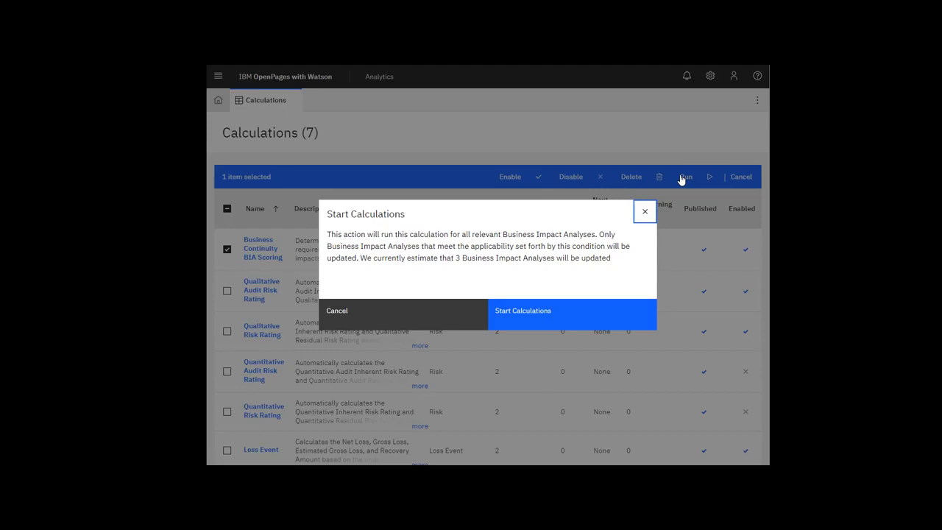
{"action": "left_click", "coordinate": [646, 212]}
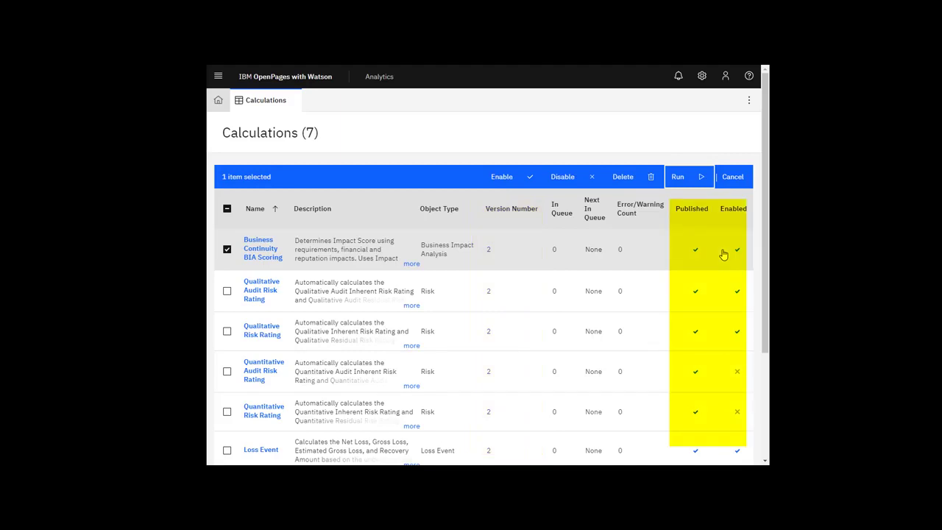
Deselect the BIA Scoring row and open the Qualitative Audit Risk Rating calculation draft
{"action": "left_click", "coordinate": [227, 250]}
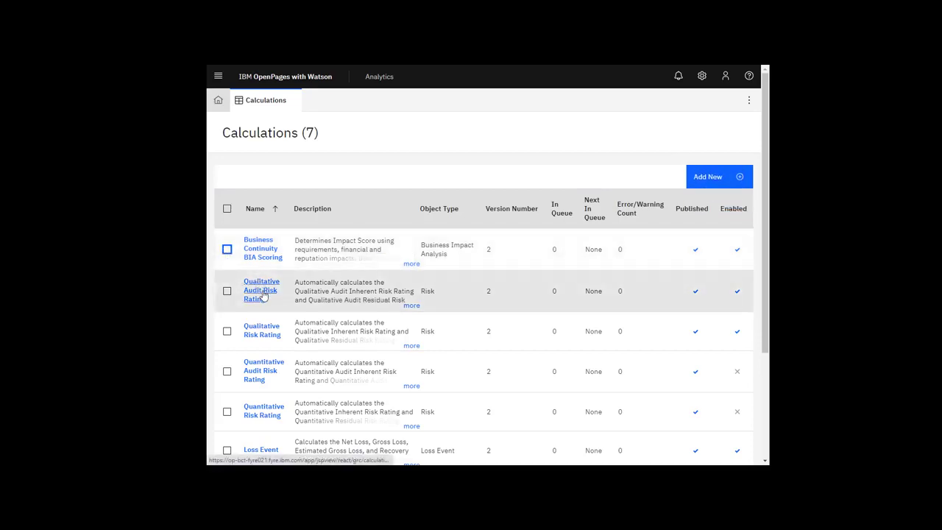
{"action": "left_click", "coordinate": [261, 290]}
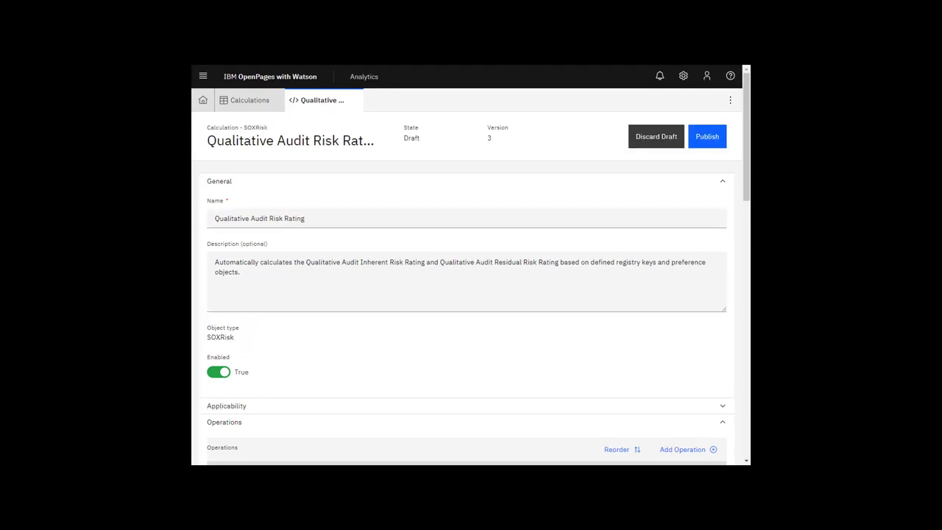
Expand Applicability, start a new condition, then close it without adding anything
{"action": "key", "text": "Tab"}
{"action": "scroll", "coordinate": [745, 220], "scroll_direction": "down", "scroll_amount": 1}
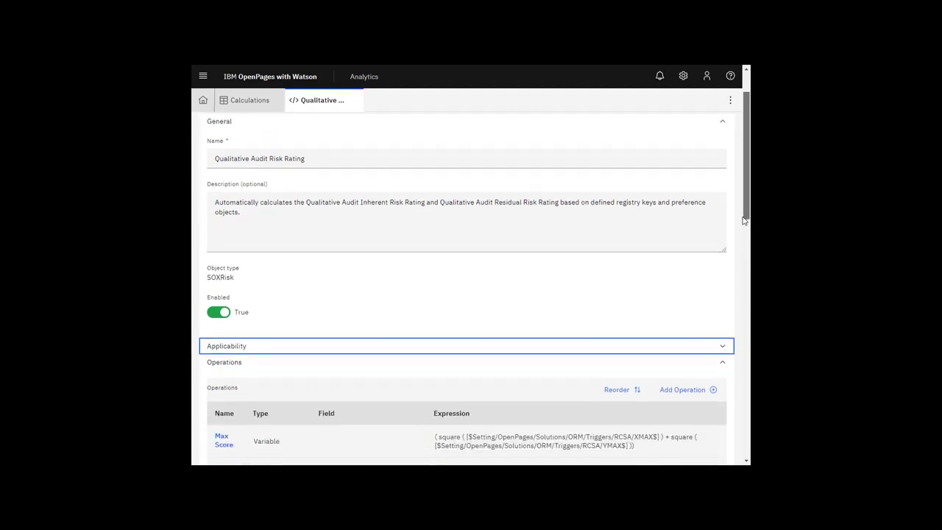
{"action": "scroll", "coordinate": [745, 220], "scroll_direction": "down", "scroll_amount": 1}
{"action": "left_click", "coordinate": [675, 307]}
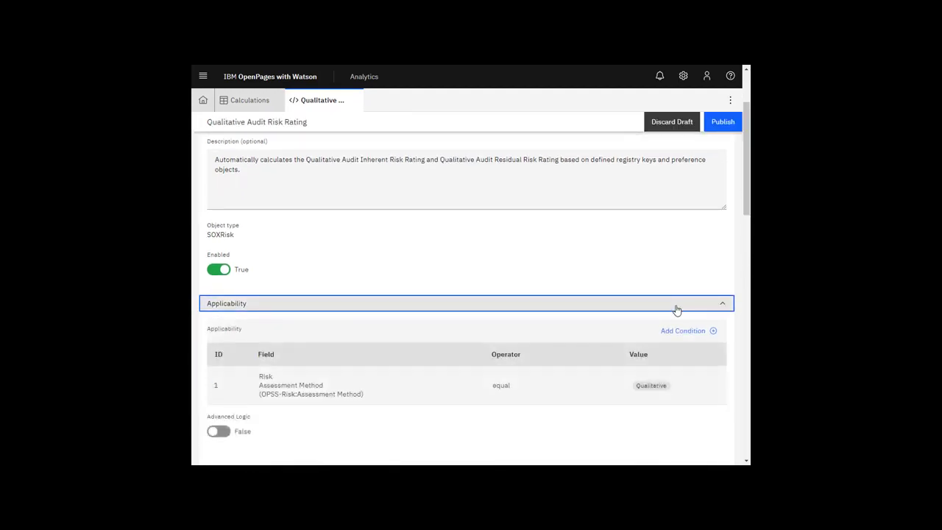
{"action": "left_click", "coordinate": [705, 336]}
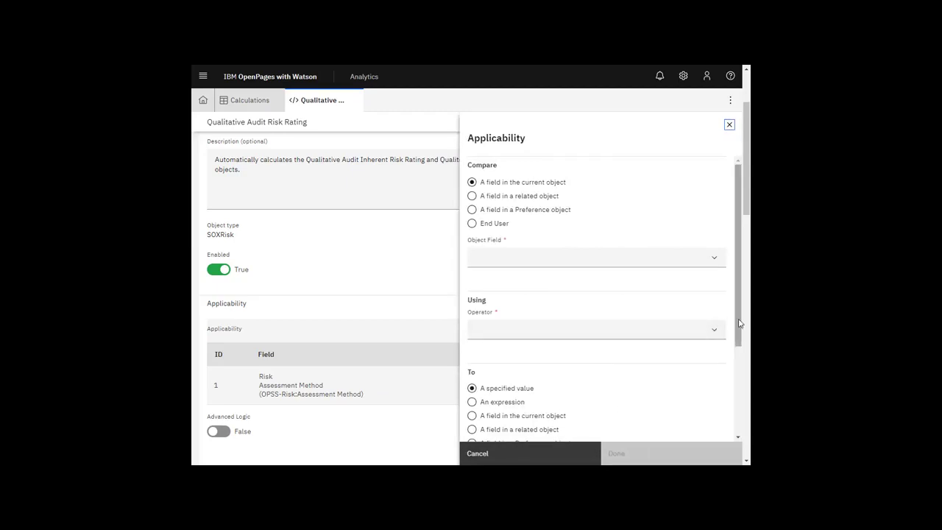
{"action": "scroll", "coordinate": [737, 351], "scroll_direction": "down", "scroll_amount": 1}
{"action": "scroll", "coordinate": [736, 337], "scroll_direction": "up", "scroll_amount": 1}
{"action": "left_click", "coordinate": [730, 125]}
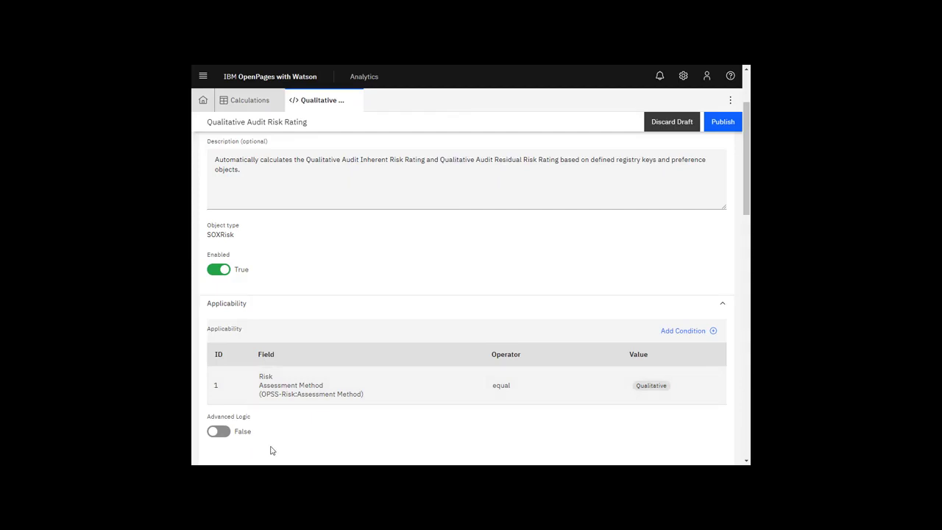
Turn Advanced Logic on to view the Logic field examples, then turn it off
{"action": "left_click", "coordinate": [219, 433]}
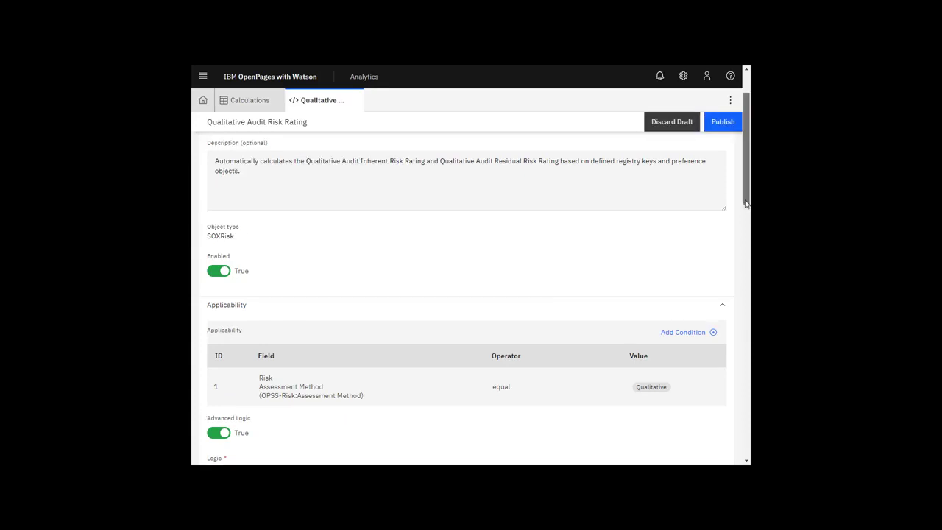
{"action": "left_click_drag", "start_coordinate": [743, 205], "coordinate": [742, 234]}
{"action": "left_click", "coordinate": [436, 363]}
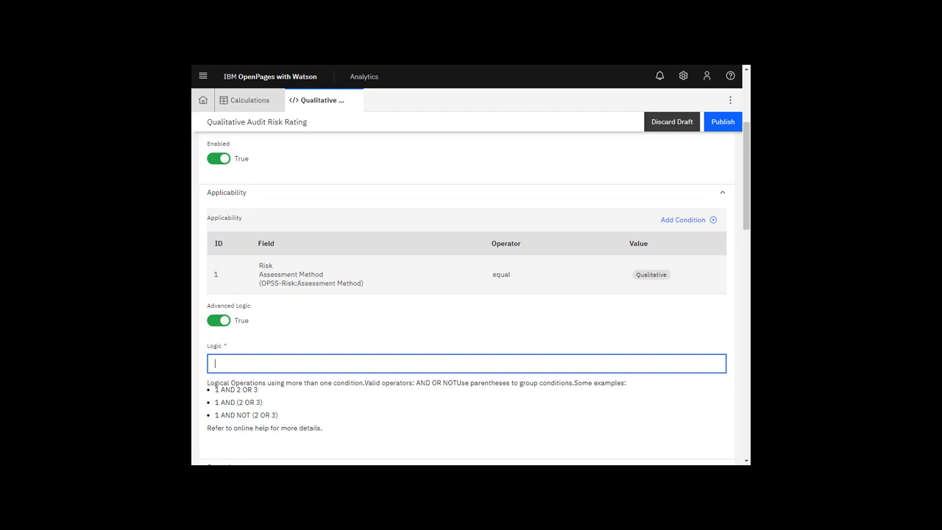
{"action": "left_click", "coordinate": [219, 319]}
{"action": "left_click", "coordinate": [220, 320]}
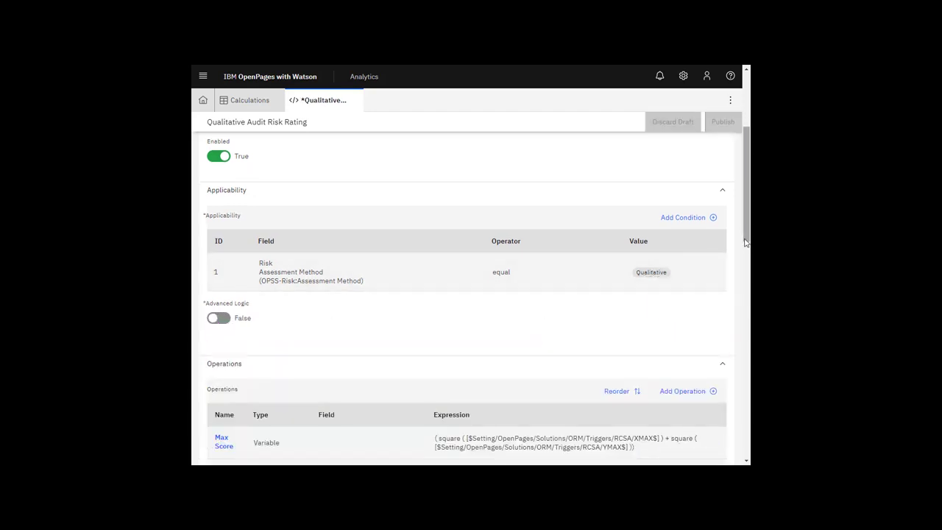
Review the Inh Lik operation, which reads Audit Inherent Likelihood, then close its details
{"action": "left_click_drag", "start_coordinate": [745, 245], "coordinate": [742, 311]}
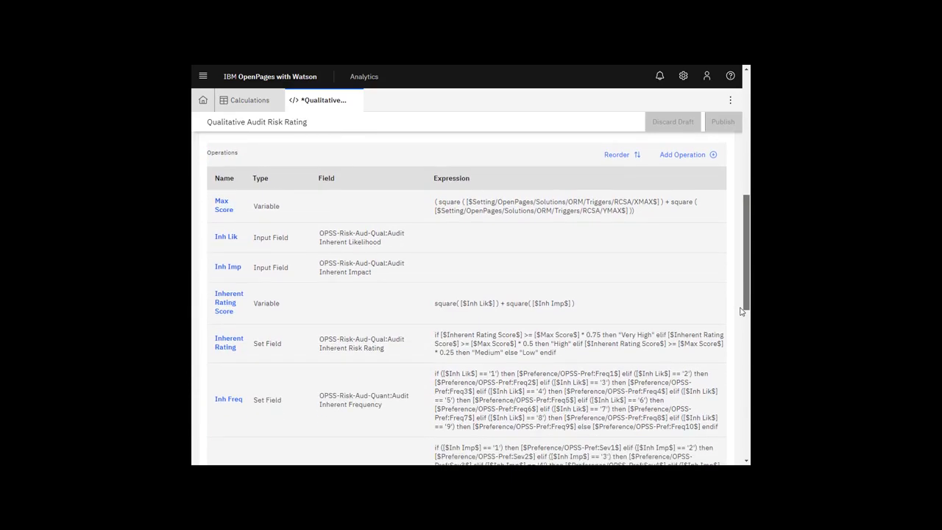
{"action": "left_click", "coordinate": [263, 239]}
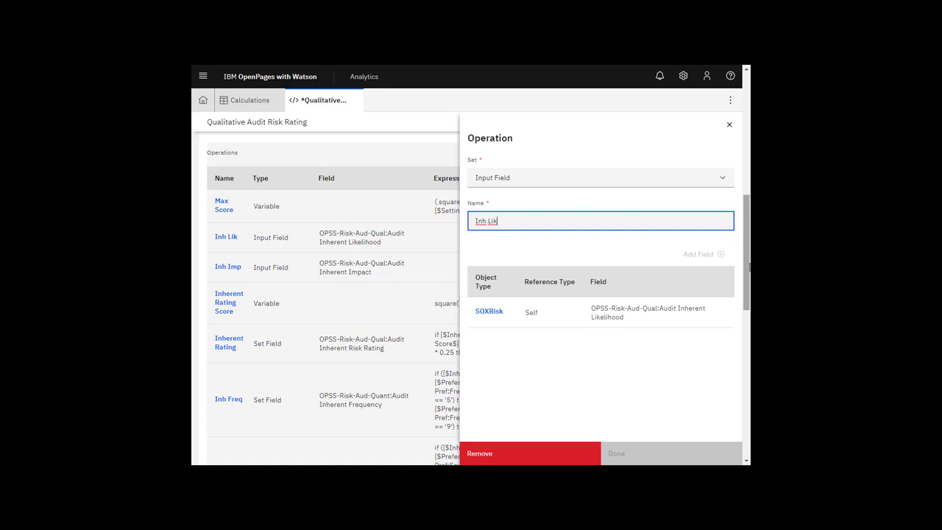
{"action": "left_click", "coordinate": [730, 128]}
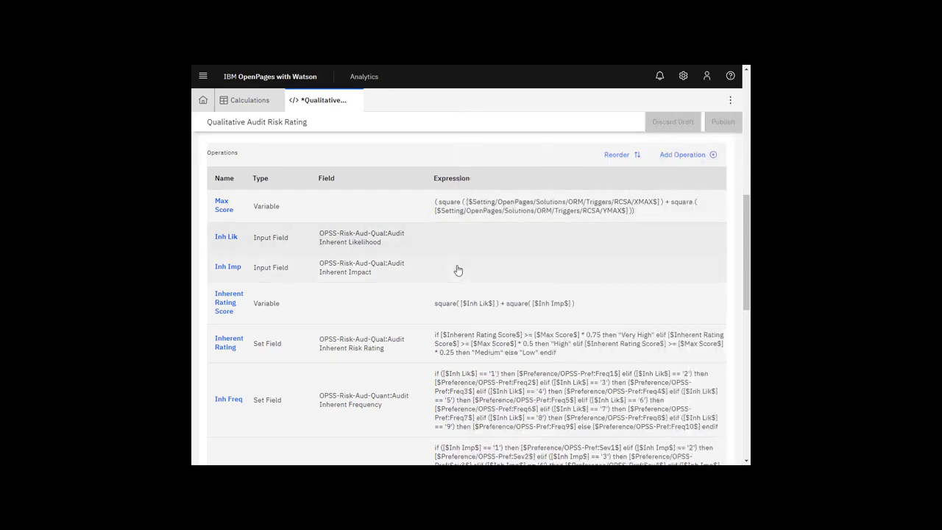
Review the Inherent Rating Score and Inherent Rating operations, including the 0.75/0.5/0.25 thresholds
{"action": "left_click", "coordinate": [272, 304]}
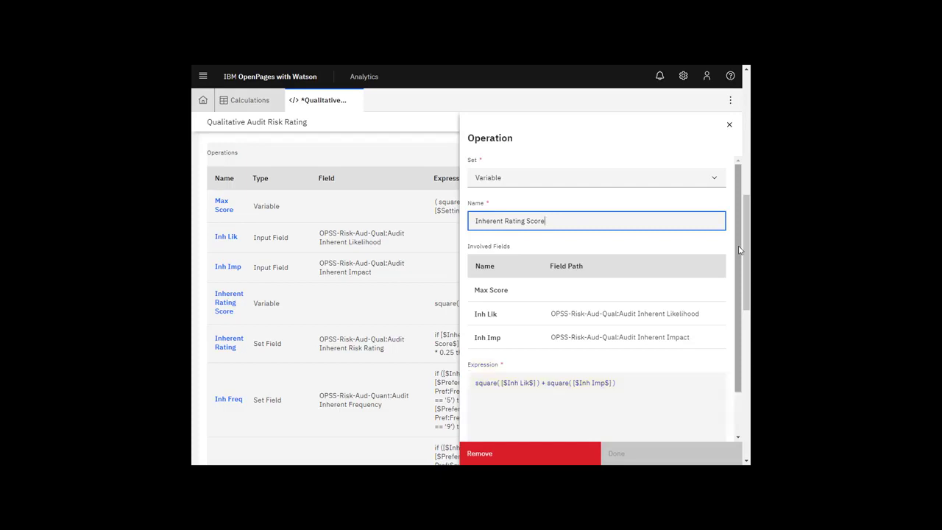
{"action": "left_click", "coordinate": [729, 127]}
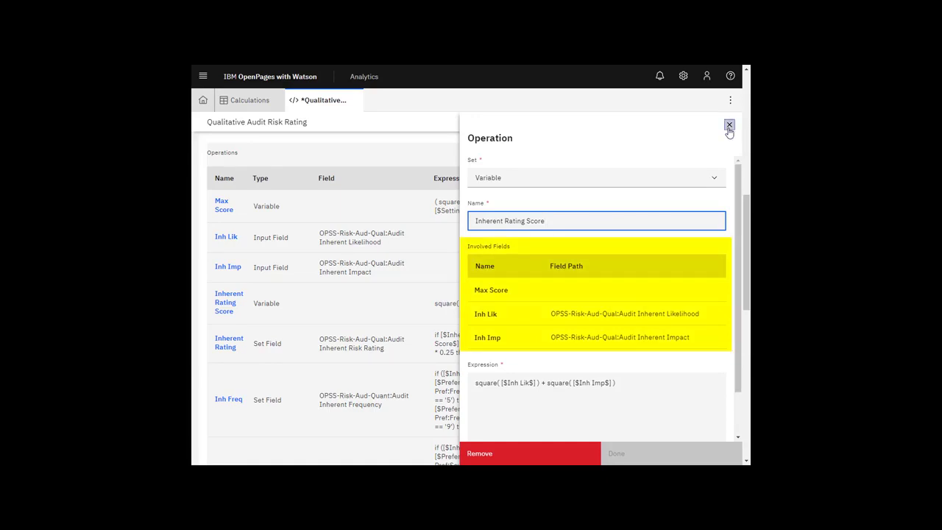
{"action": "left_click", "coordinate": [271, 343]}
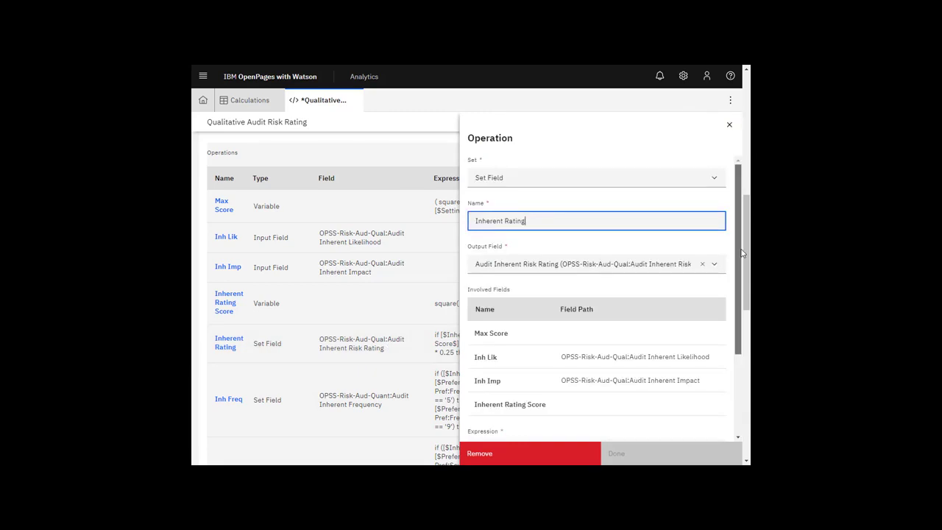
{"action": "mouse_move", "coordinate": [742, 253]}
{"action": "left_mouse_down"}
{"action": "mouse_move", "coordinate": [739, 333]}
{"action": "mouse_move", "coordinate": [744, 246]}
{"action": "left_mouse_up"}
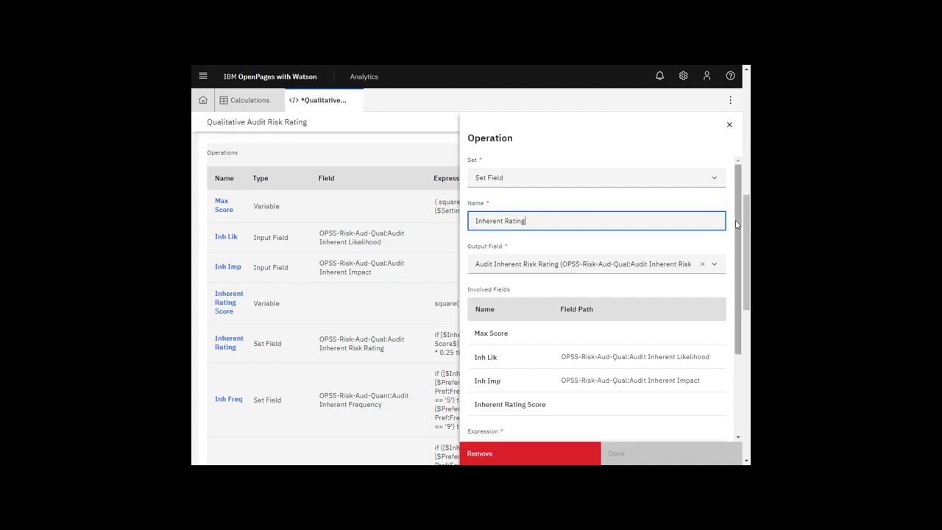
{"action": "left_click", "coordinate": [729, 126]}
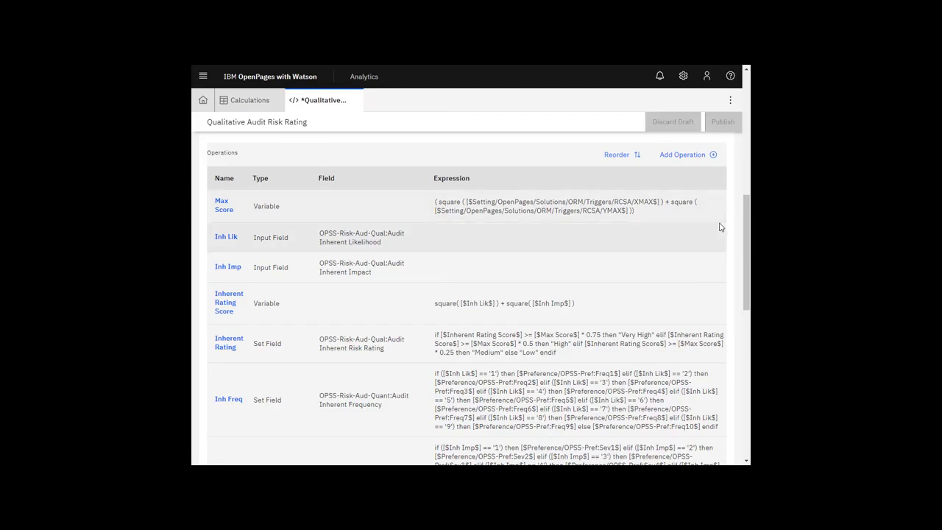
{"action": "left_click", "coordinate": [618, 156]}
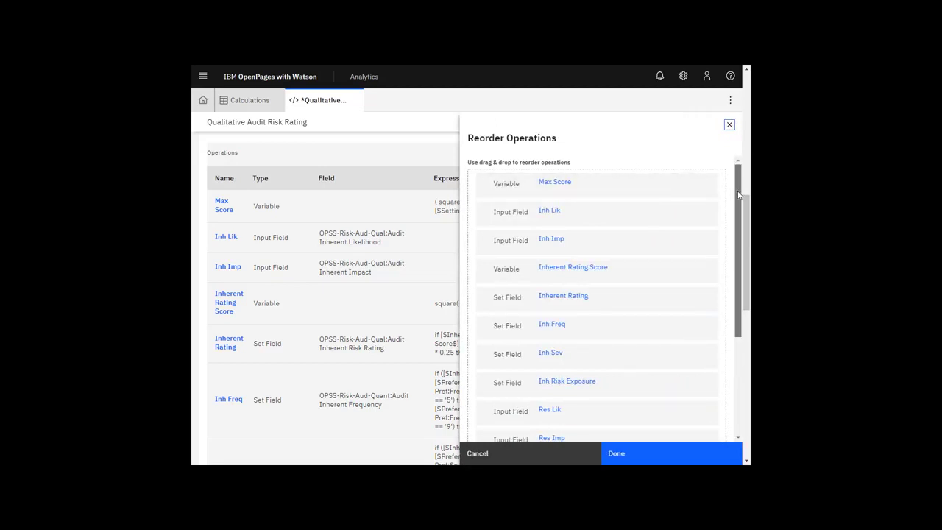
{"action": "left_click", "coordinate": [730, 125]}
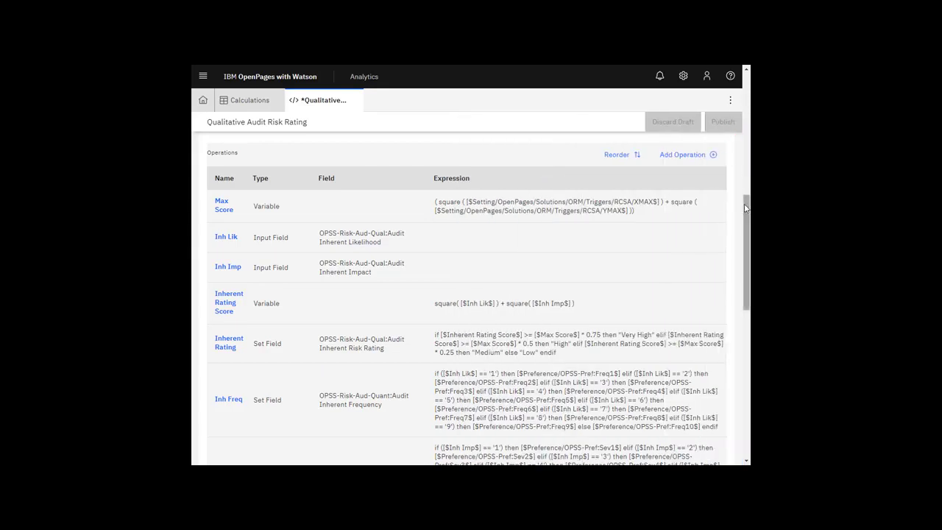
{"action": "scroll", "coordinate": [745, 209], "scroll_direction": "up", "scroll_amount": 10}
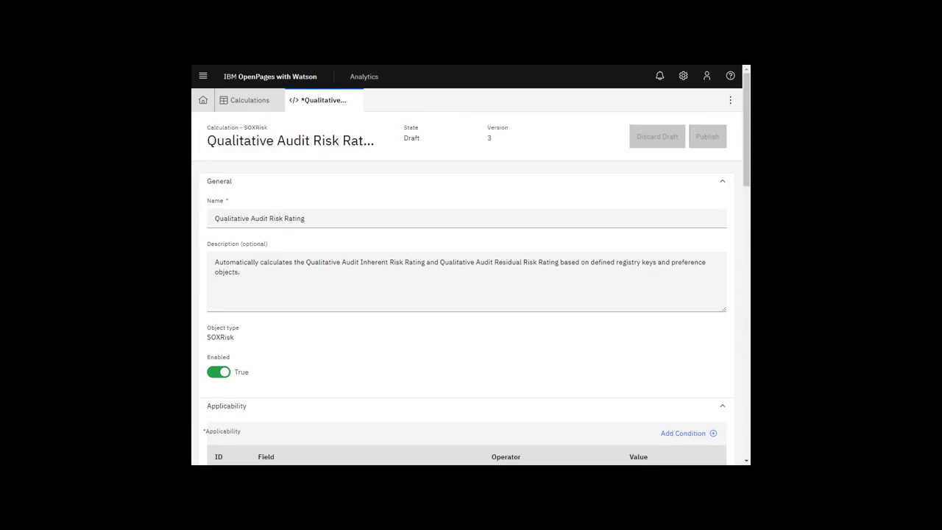